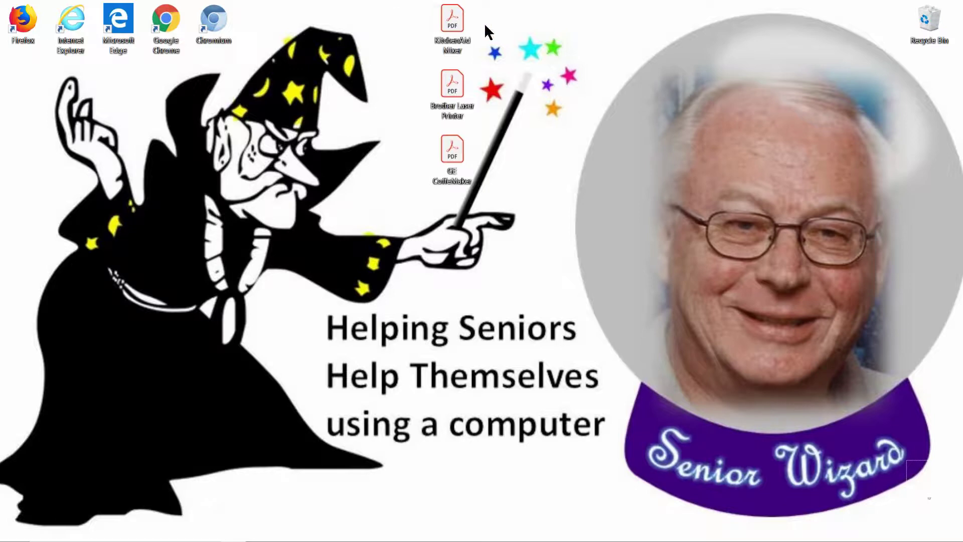
# - Review the KitchenAid Mixer manual, then the Brother Laser Printer manual zoomed to 150%
pyautogui.doubleClick(450, 25)
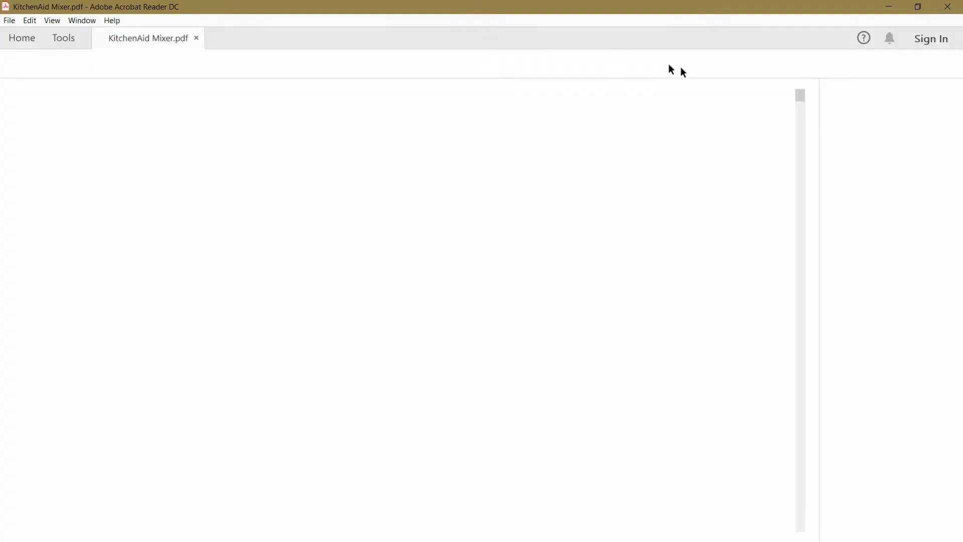
pyautogui.scroll(-4, 658, 161)
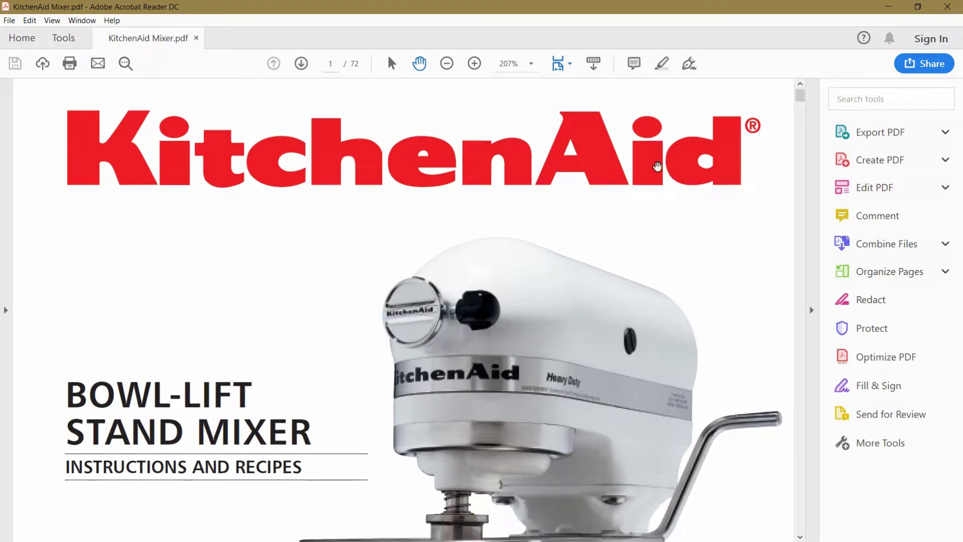
pyautogui.scroll(-9, 659, 166)
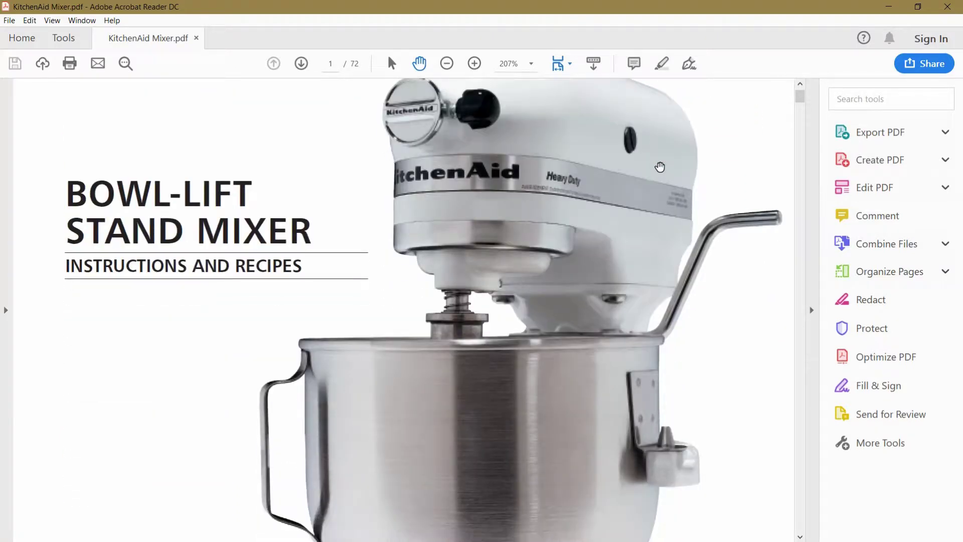
pyautogui.scroll(-5, 663, 166)
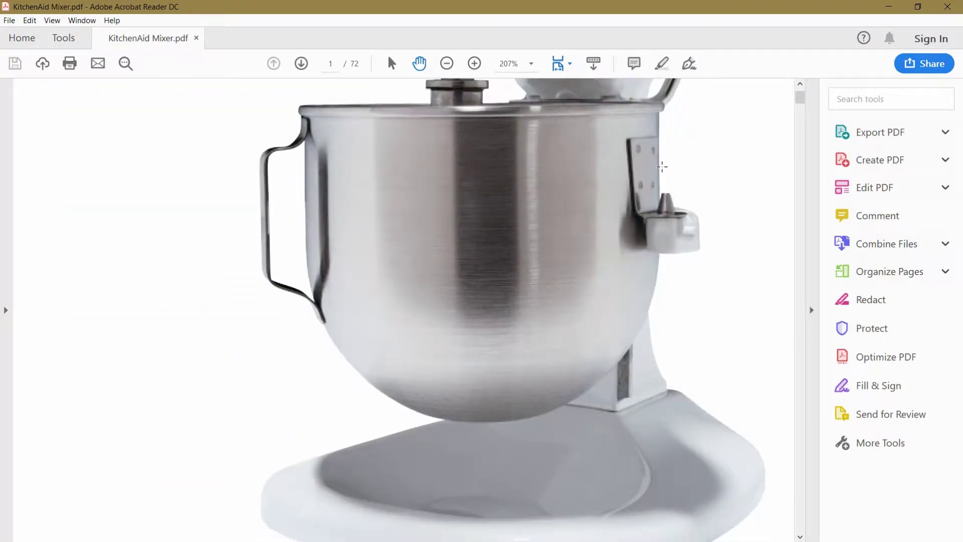
pyautogui.click(947, 7)
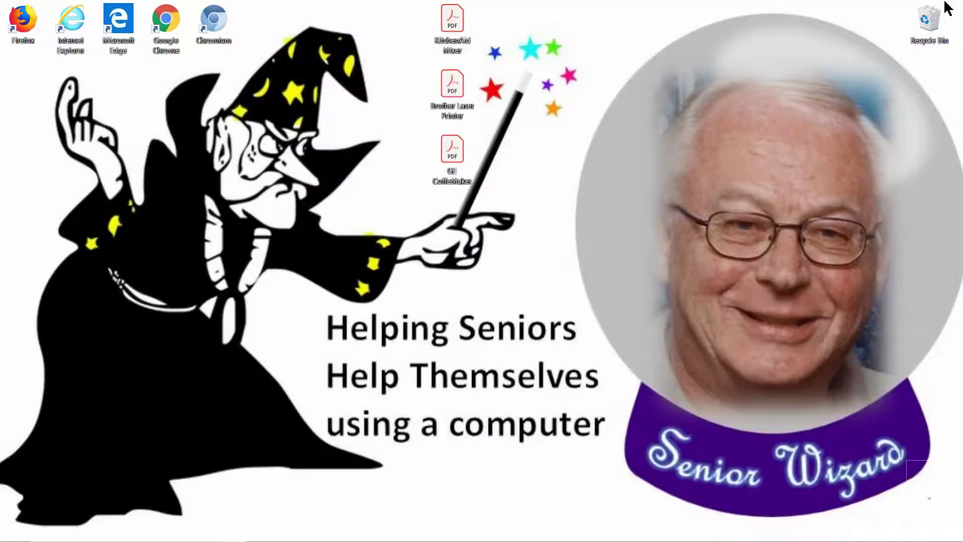
pyautogui.click(441, 86)
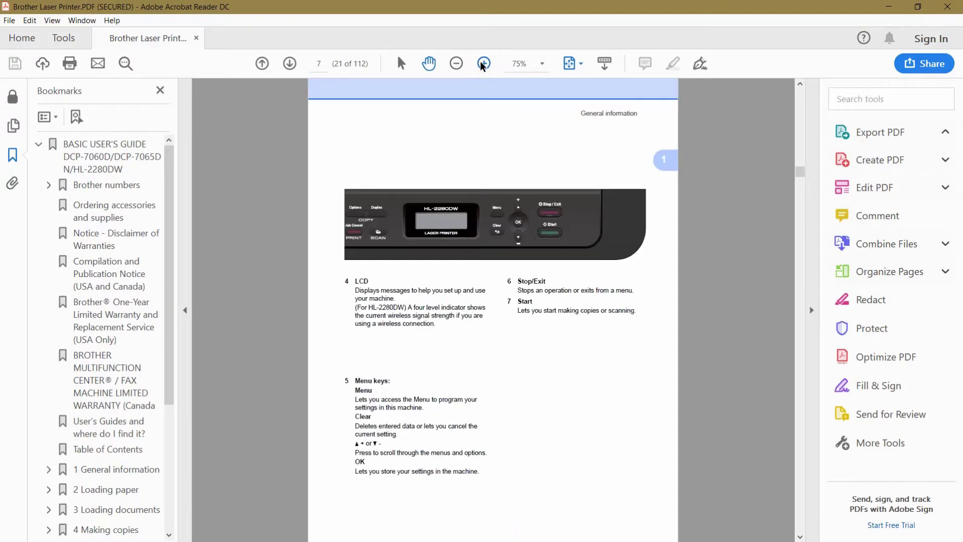
pyautogui.click(483, 63)
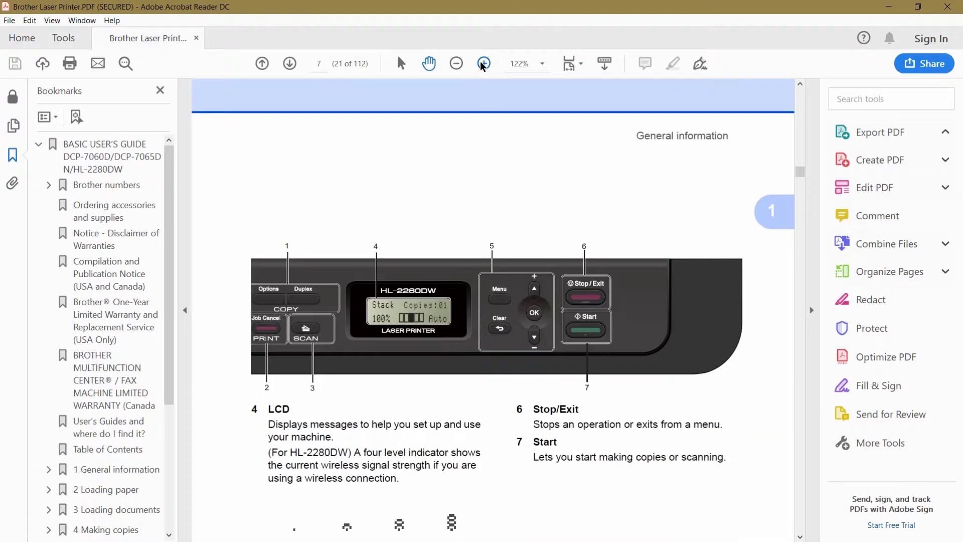
pyautogui.click(482, 63)
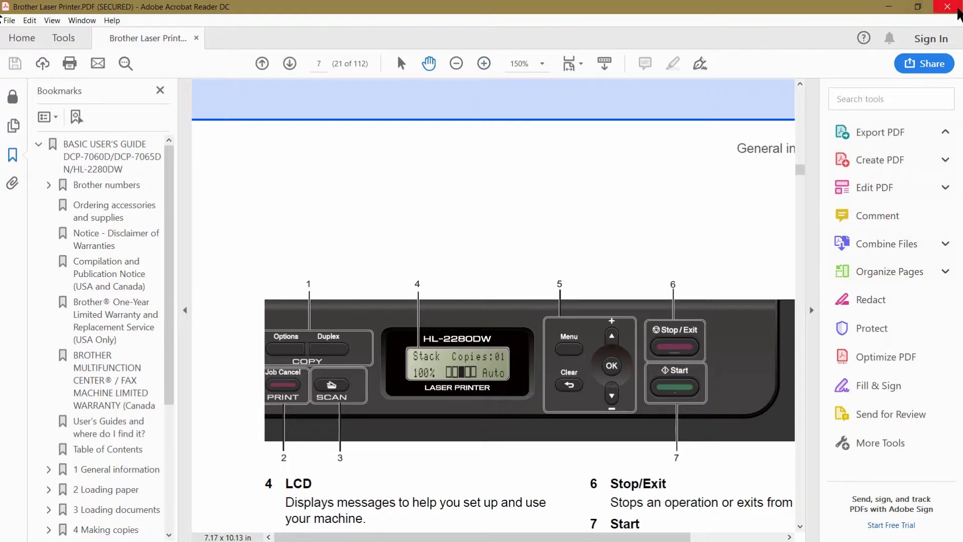
pyautogui.click(948, 7)
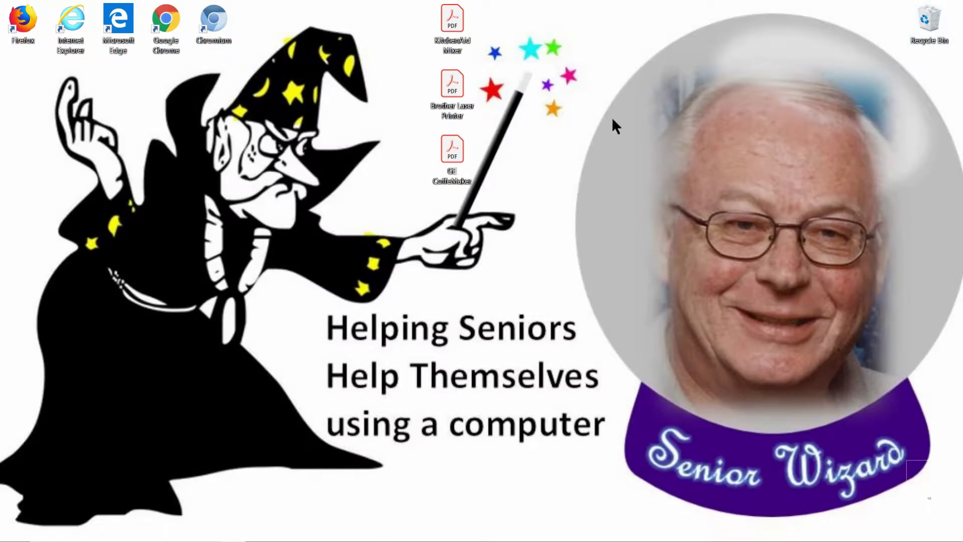
# - Scroll through the GE CoffeMaker manual, then close it
pyautogui.doubleClick(441, 139)
pyautogui.scroll(-2, 619, 193)
pyautogui.scroll(-5, 675, 225)
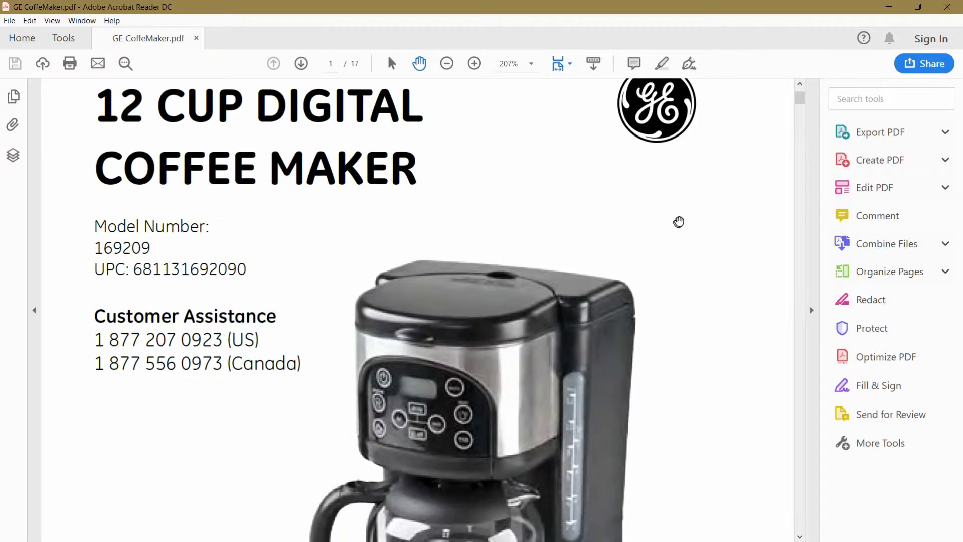
pyautogui.scroll(-1, 684, 214)
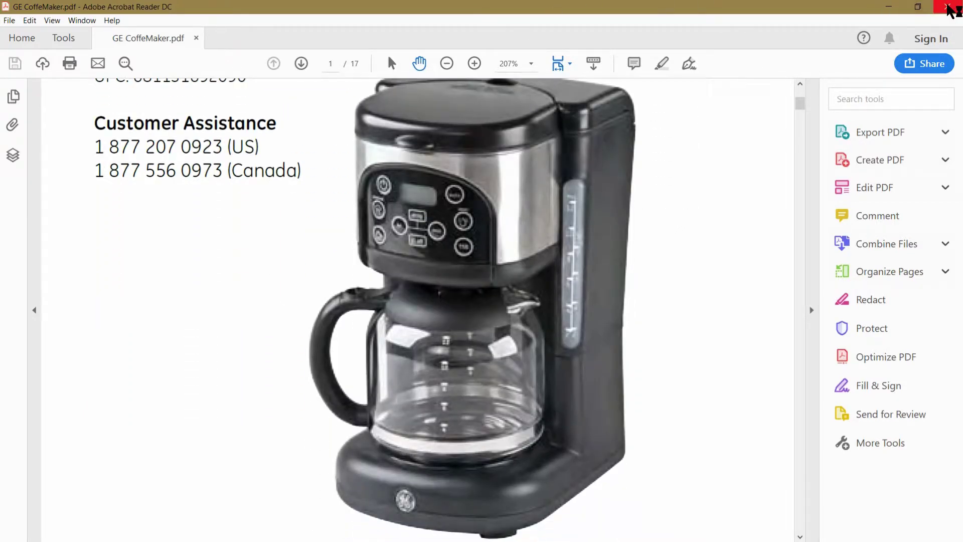
pyautogui.click(947, 7)
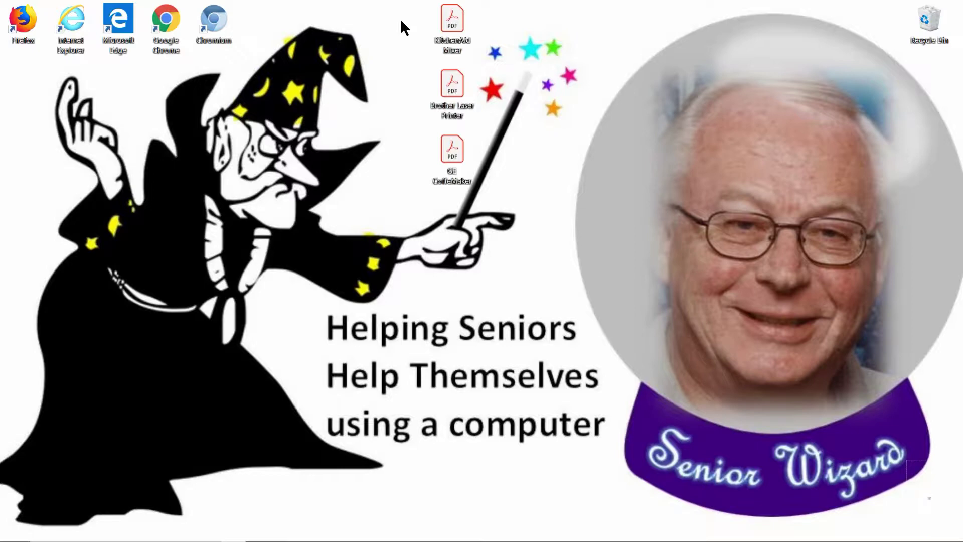
# - Create a new desktop folder named 'Owner Manuals'
pyautogui.rightClick(539, 172)
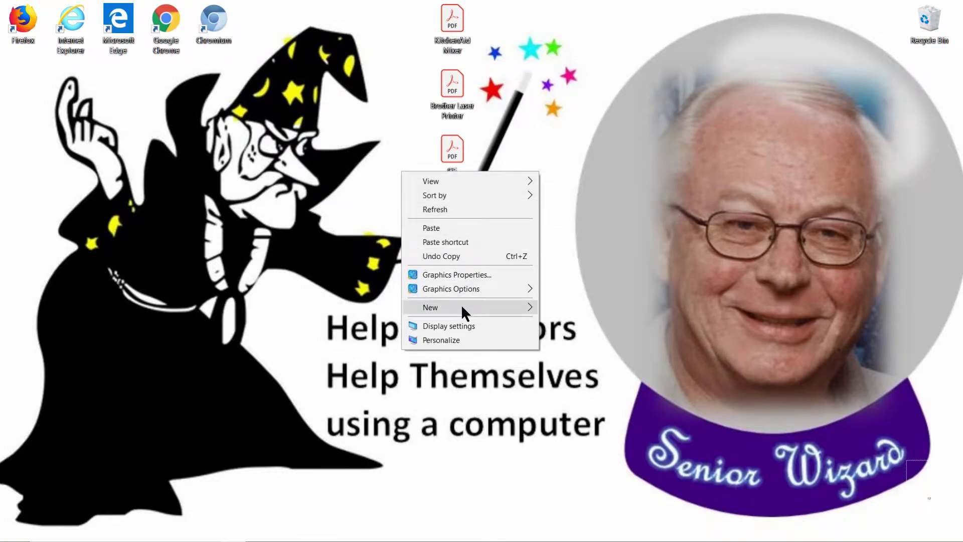
pyautogui.moveTo(462, 307)
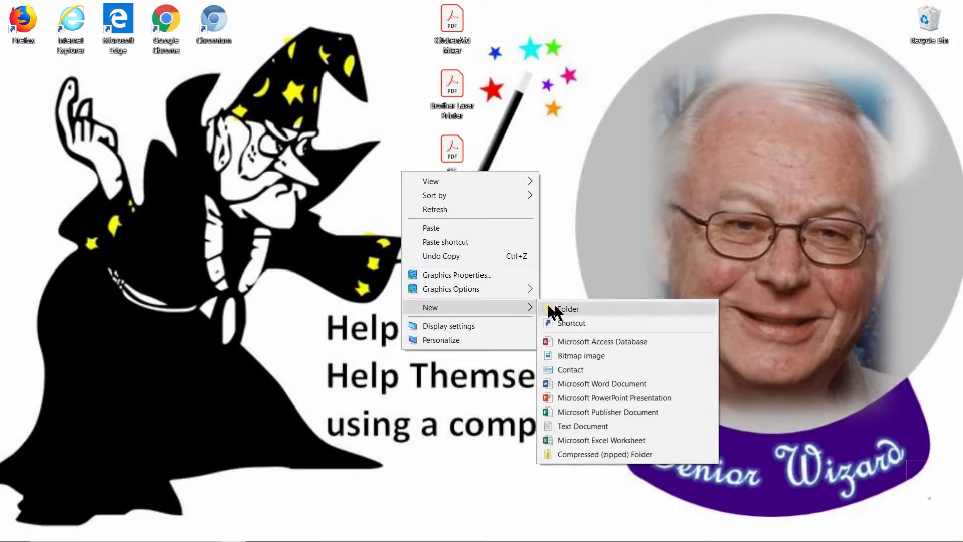
pyautogui.click(566, 310)
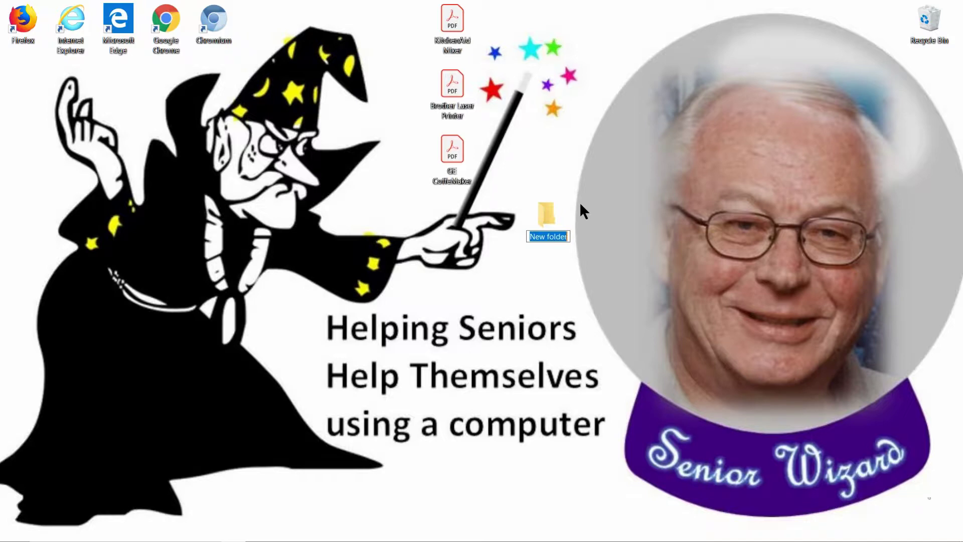
pyautogui.write('owner Manuals')
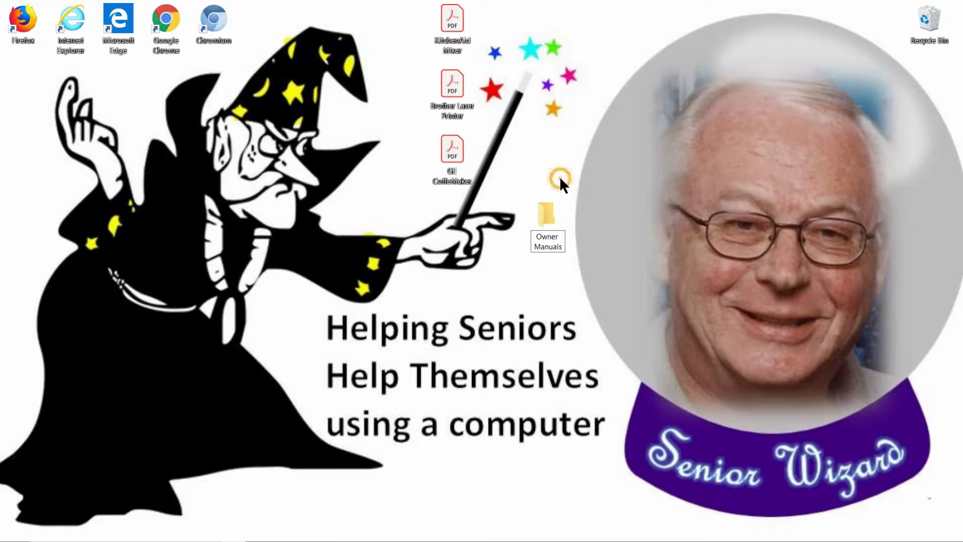
pyautogui.press('Return')
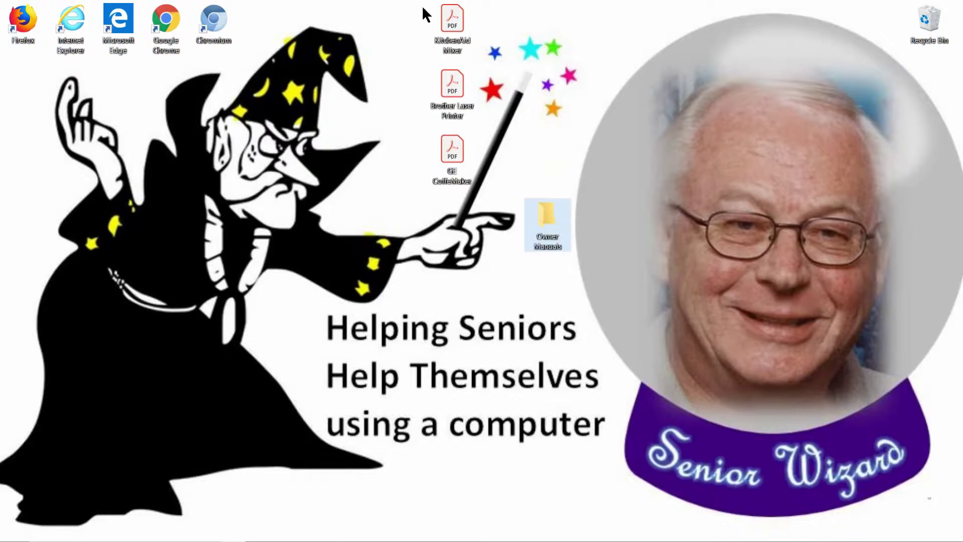
# - Move the three PDF manuals into Owner Manuals and confirm them there in large-icon view
pyautogui.moveTo(421, 10); pyautogui.dragTo(487, 171)
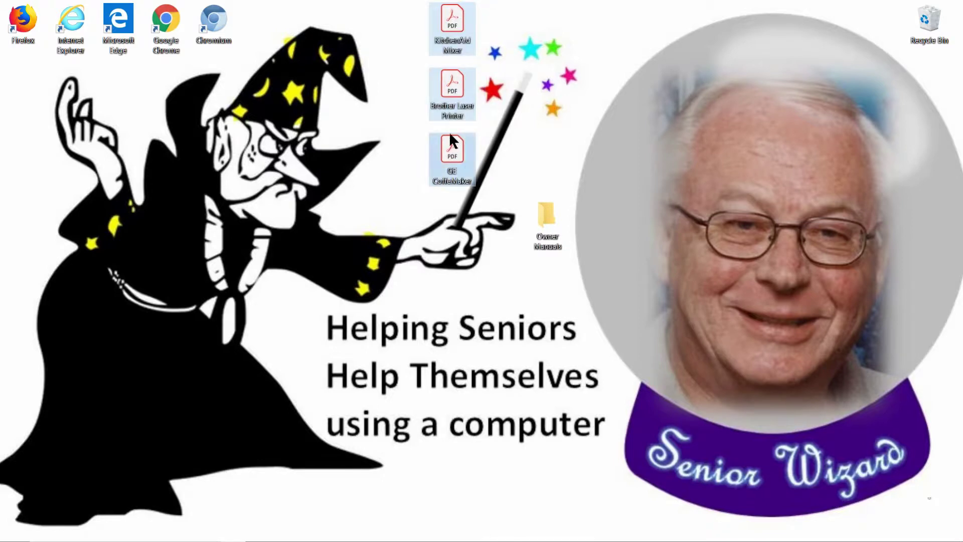
pyautogui.moveTo(444, 142); pyautogui.dragTo(546, 220)
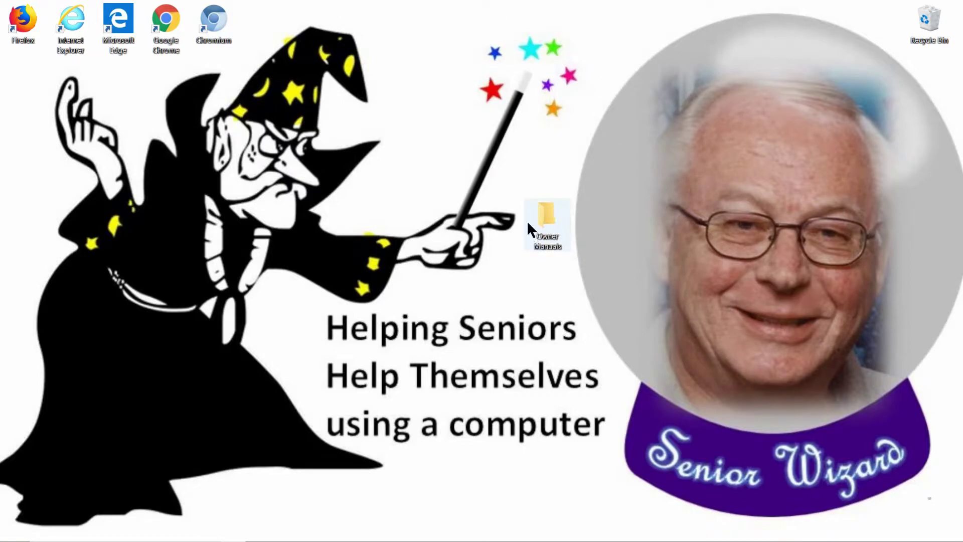
pyautogui.click(545, 219)
pyautogui.doubleClick(545, 217)
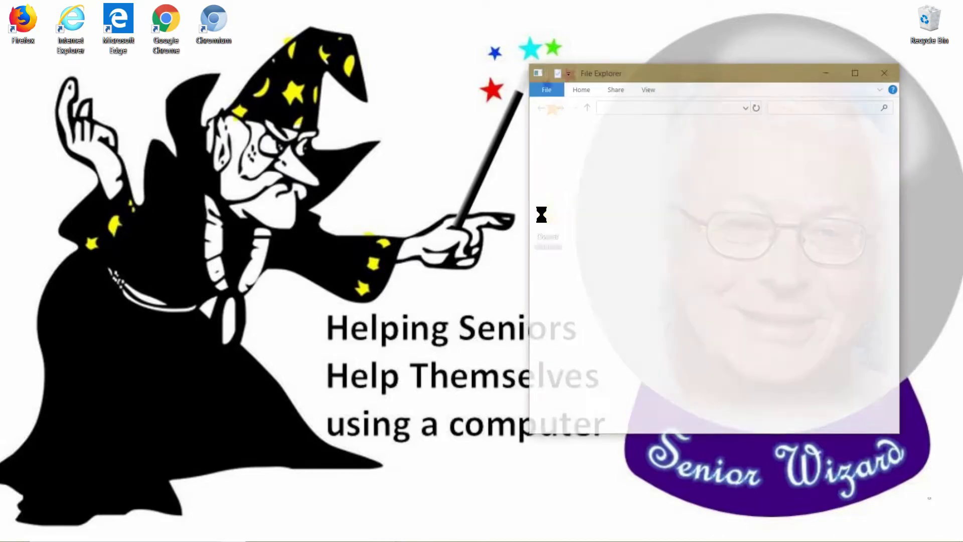
pyautogui.moveTo(648, 74); pyautogui.dragTo(522, 64)
pyautogui.hotkey('ctrl', 'shift', '2')
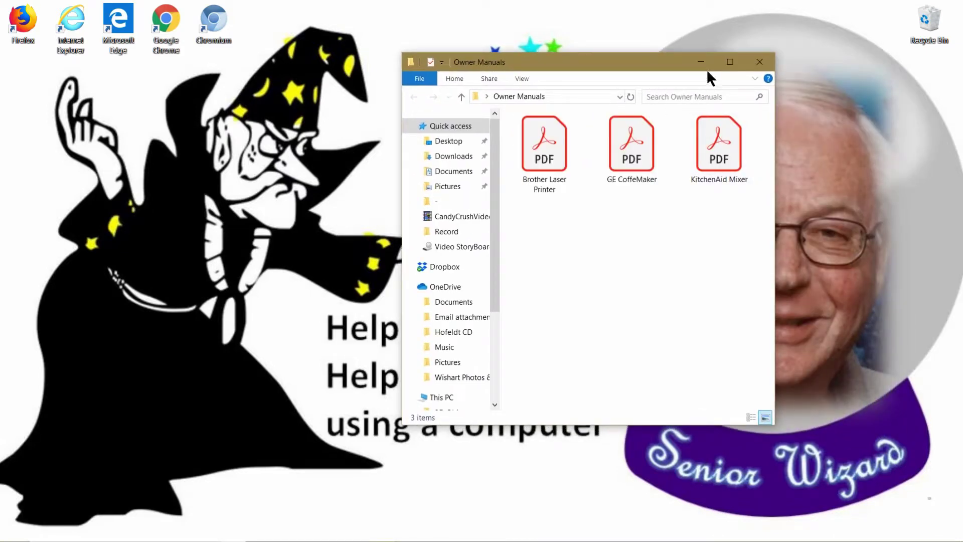
pyautogui.click(760, 63)
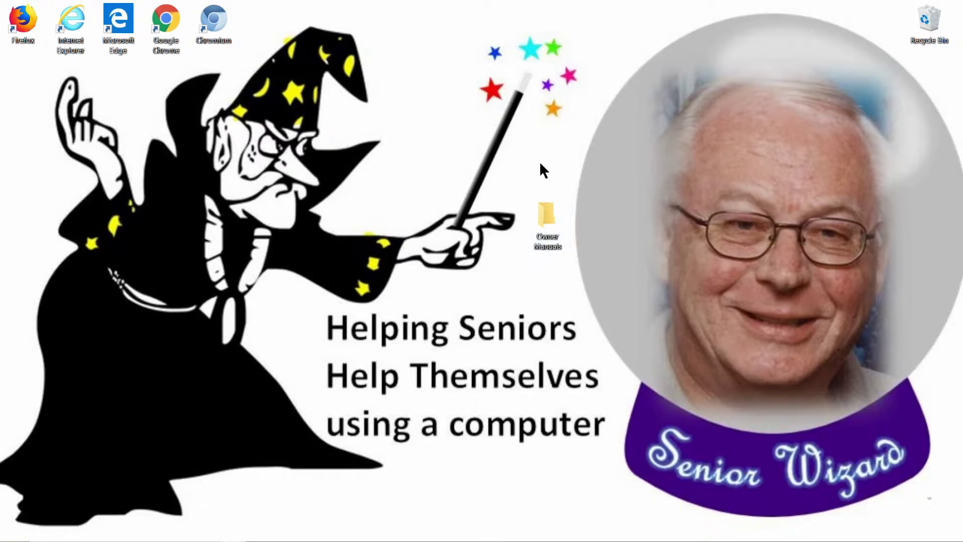
# - From Owner Manuals' Properties, reach the Change Icon dialog on the Customize tab
pyautogui.rightClick(547, 210)
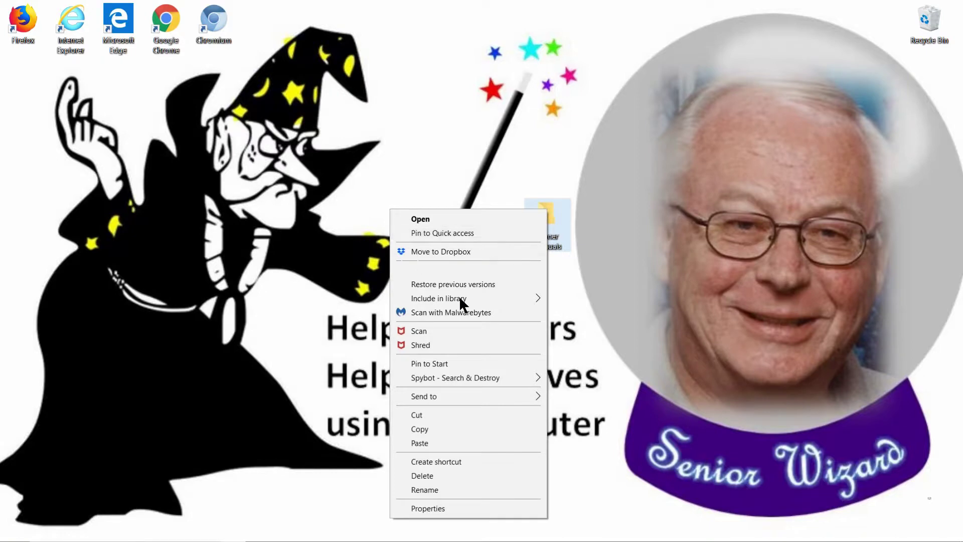
pyautogui.click(442, 506)
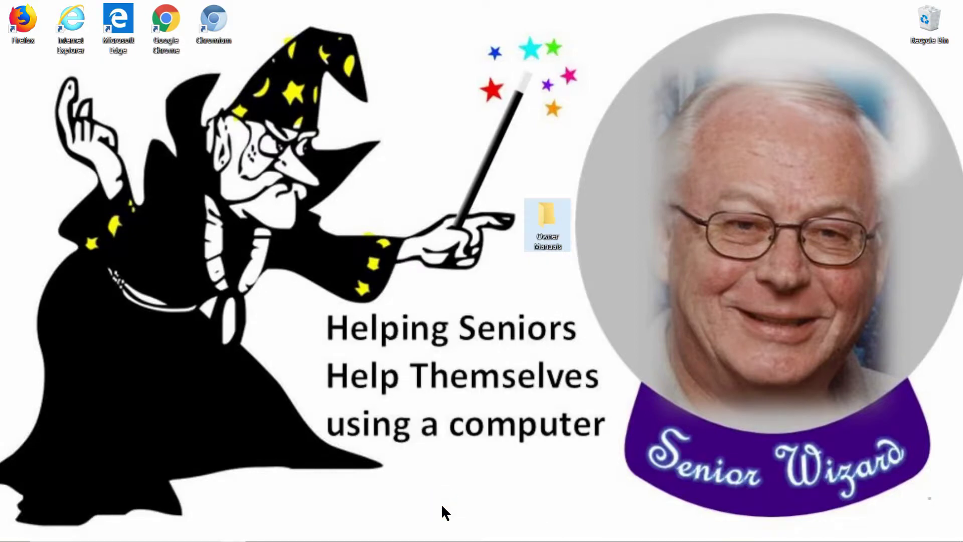
pyautogui.moveTo(675, 214); pyautogui.dragTo(658, 124)
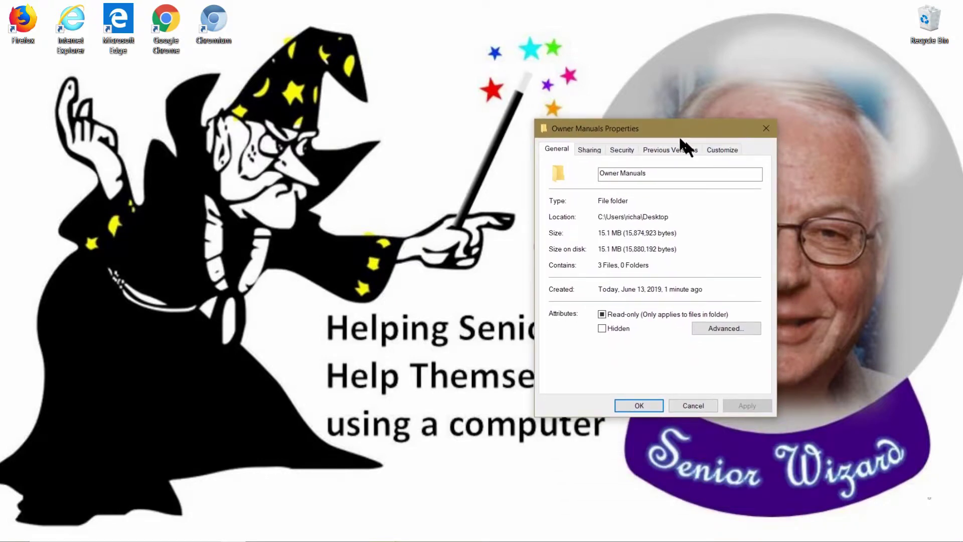
pyautogui.click(728, 148)
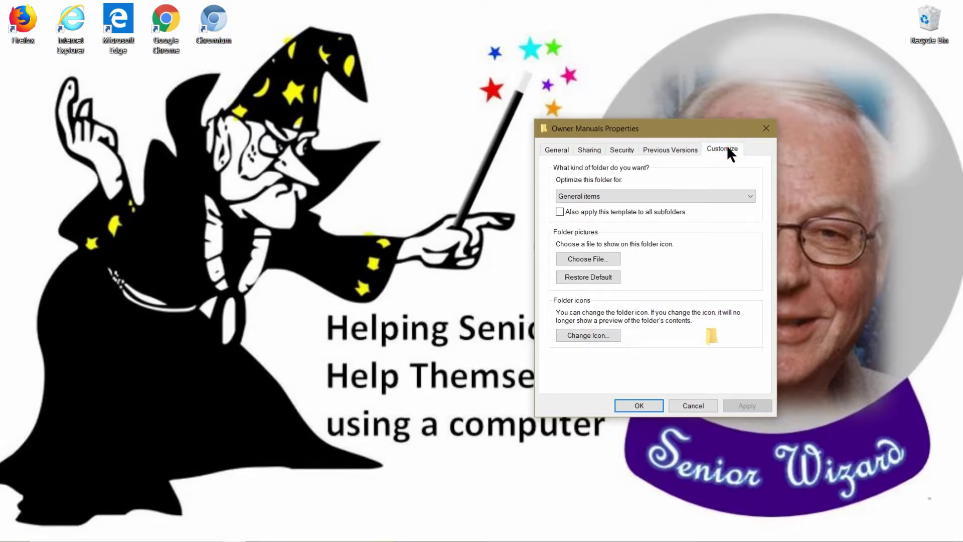
pyautogui.click(589, 334)
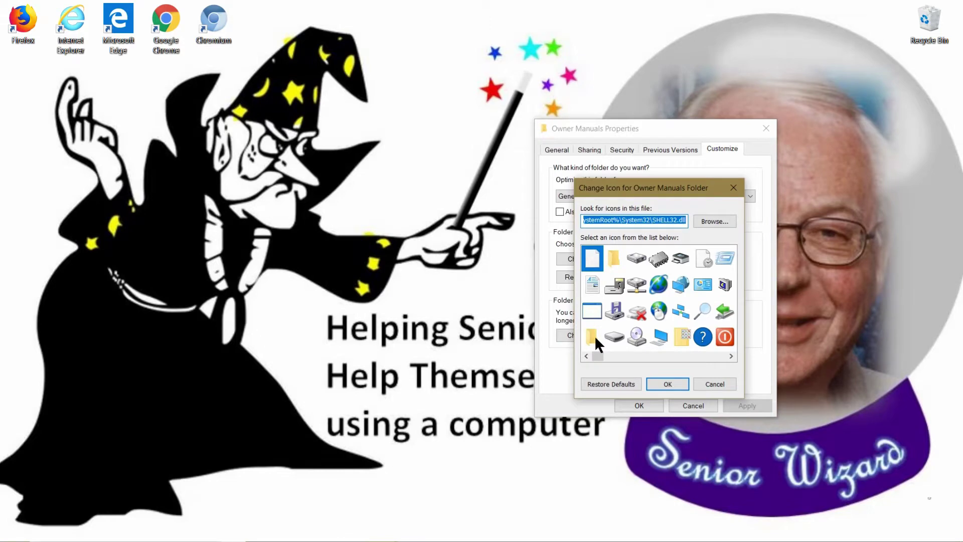
# - Give Owner Manuals the blue four-arrow SHELL32.dll icon and apply the change
pyautogui.moveTo(647, 192); pyautogui.dragTo(388, 80)
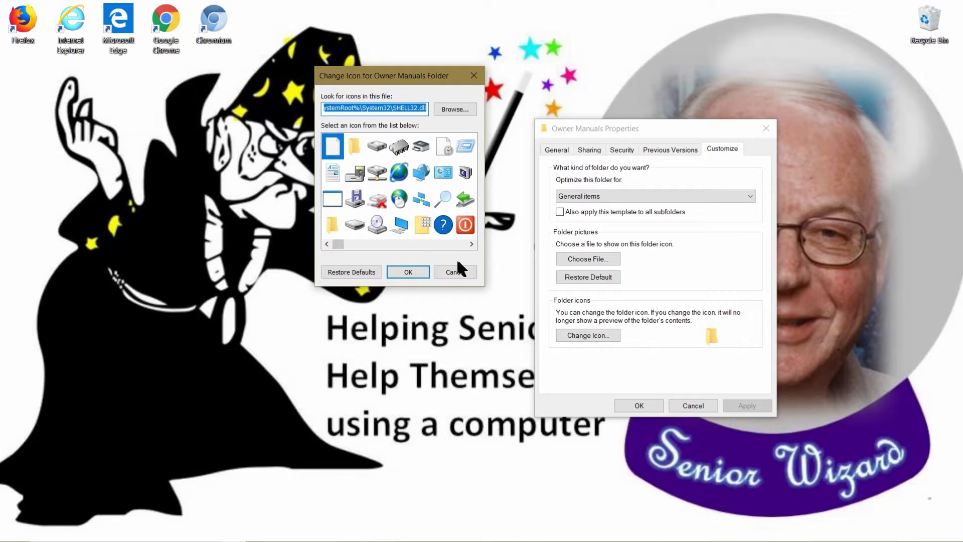
pyautogui.click(471, 245)
pyautogui.click(472, 244)
pyautogui.click(472, 244)
pyautogui.click(471, 244)
pyautogui.click(472, 245)
pyautogui.click(471, 244)
pyautogui.click(400, 245)
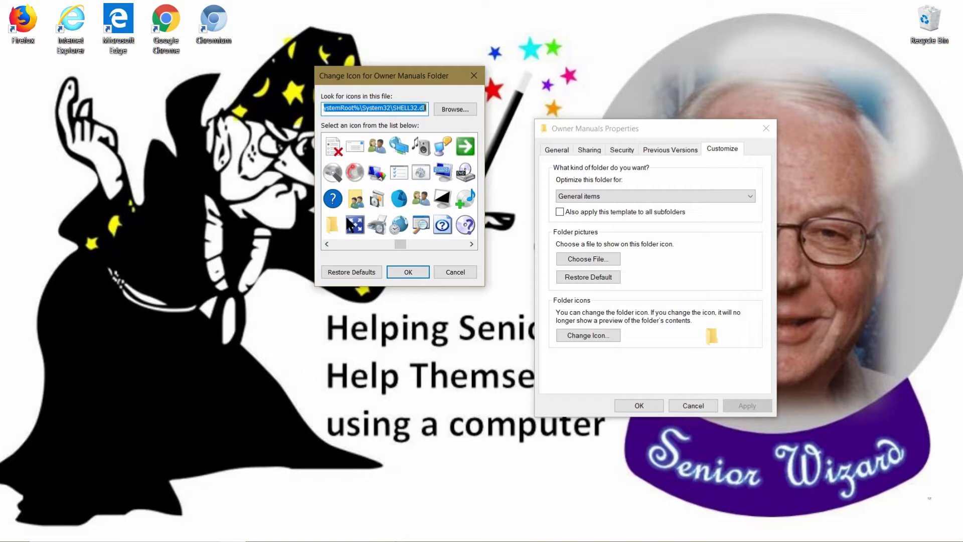
pyautogui.click(355, 225)
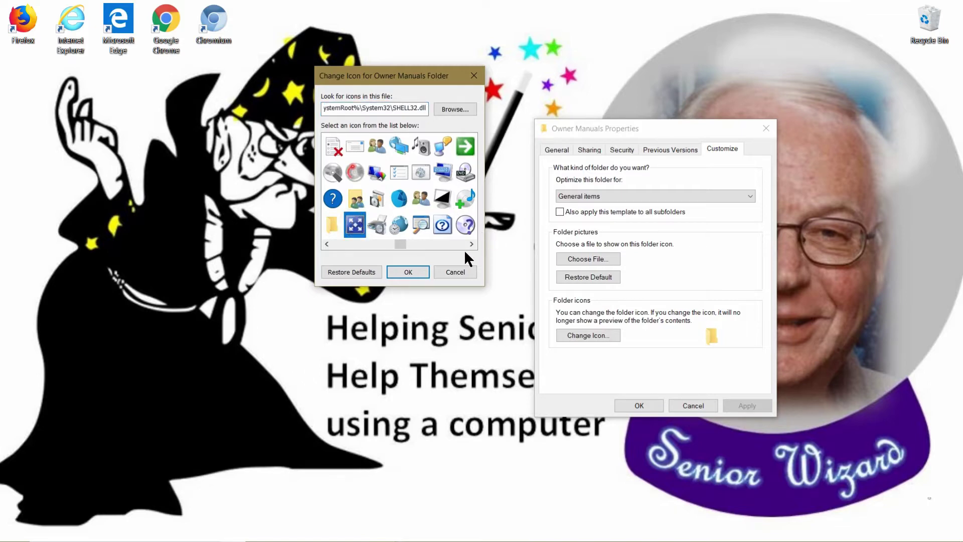
pyautogui.click(409, 271)
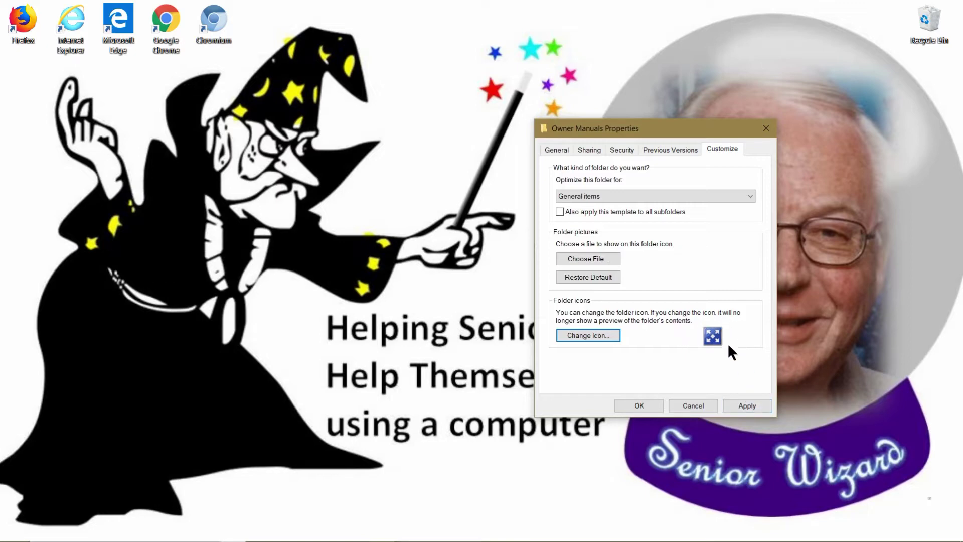
pyautogui.click(745, 402)
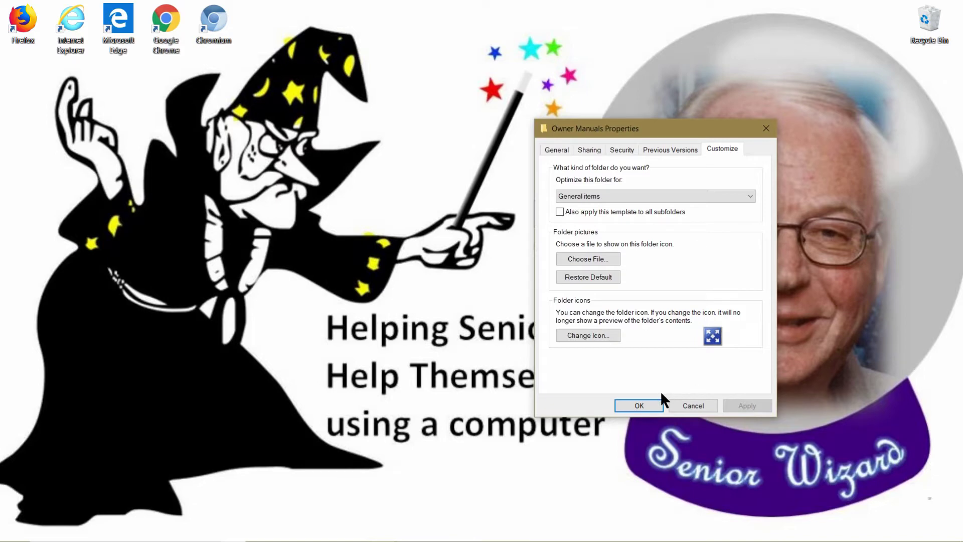
pyautogui.click(639, 406)
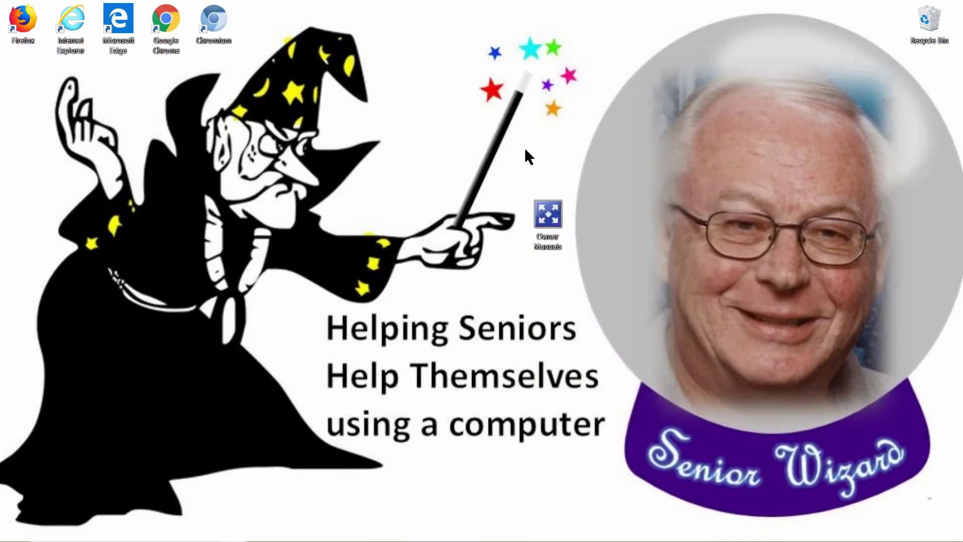
# - Move the Owner Manuals folder to the desktop's top row and open it
pyautogui.doubleClick(551, 214)
pyautogui.moveTo(550, 213); pyautogui.dragTo(432, 39)
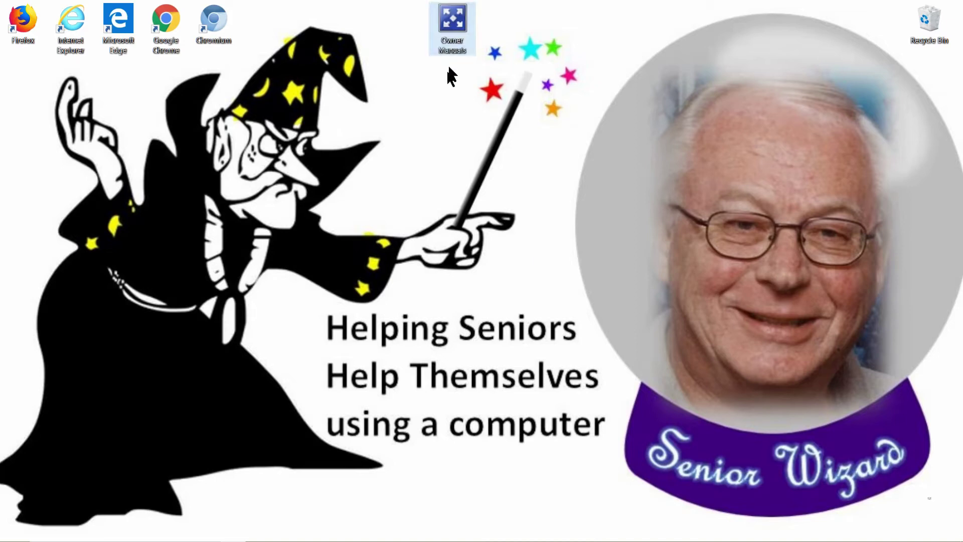
pyautogui.doubleClick(449, 15)
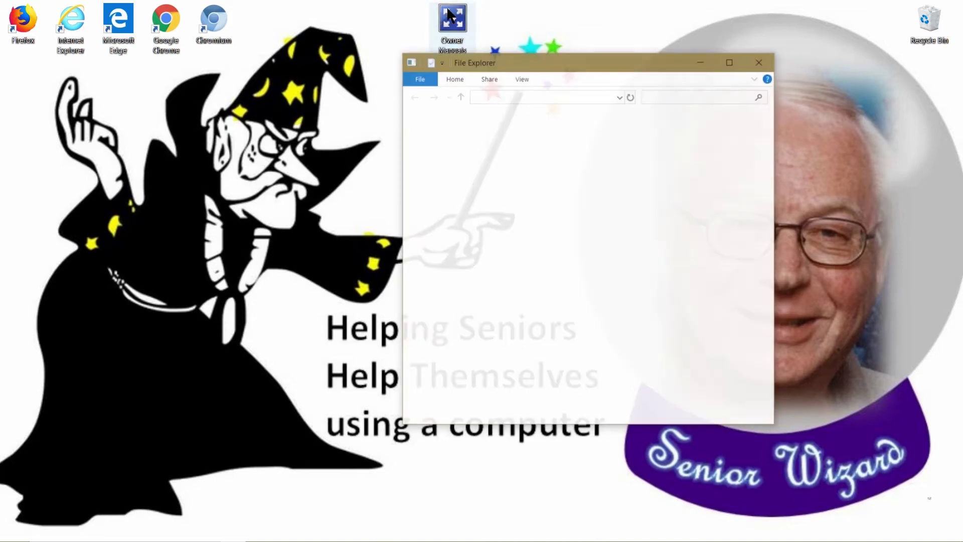